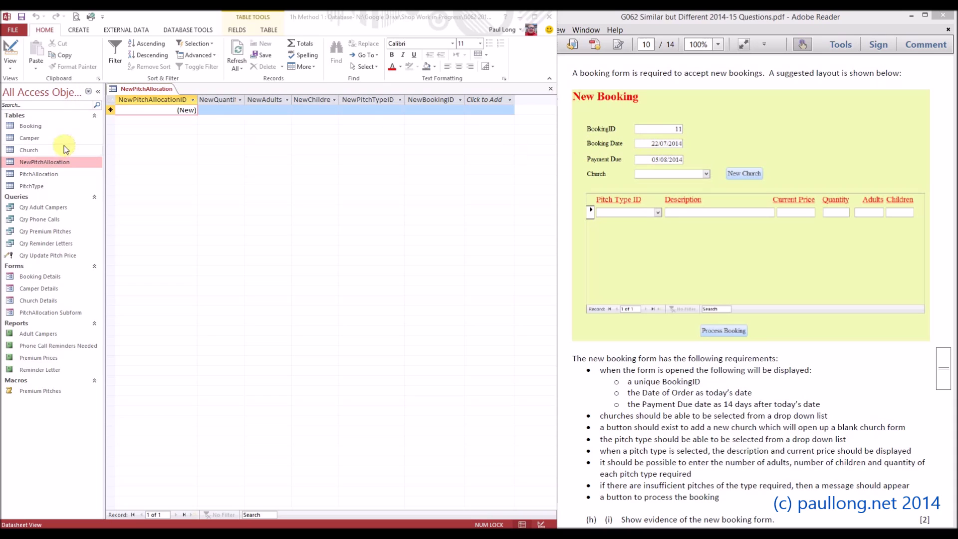
Step: Close the NewPitchAllocation table and bring up the Create ribbon commands
right_click(145, 89)
left_click(155, 111)
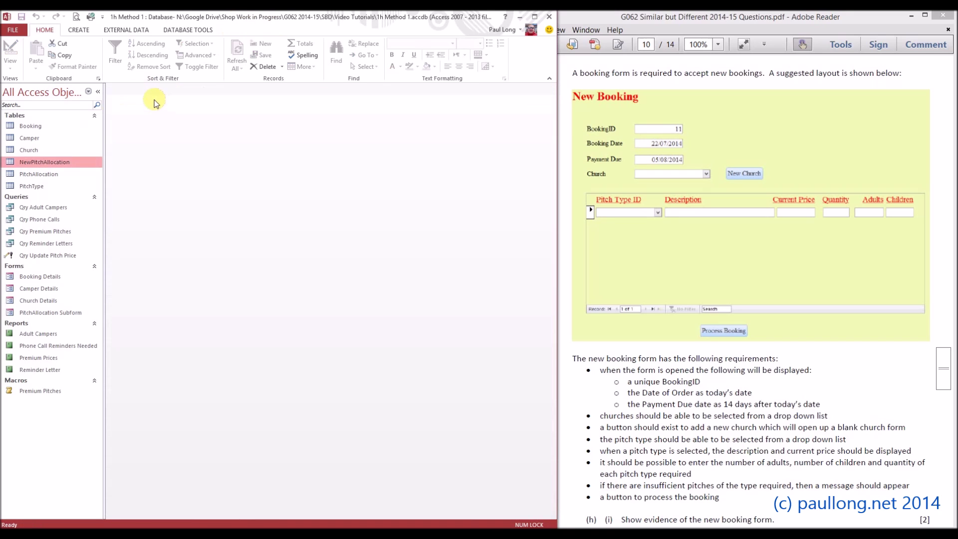
left_click(79, 29)
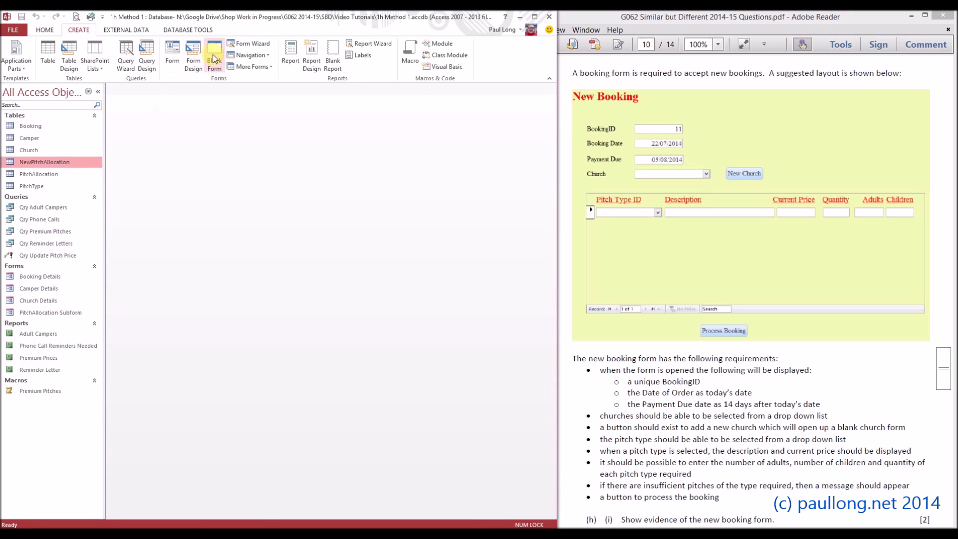
Step: Launch the Form Wizard and add BookingID from the Booking table to the selected fields
left_click(250, 44)
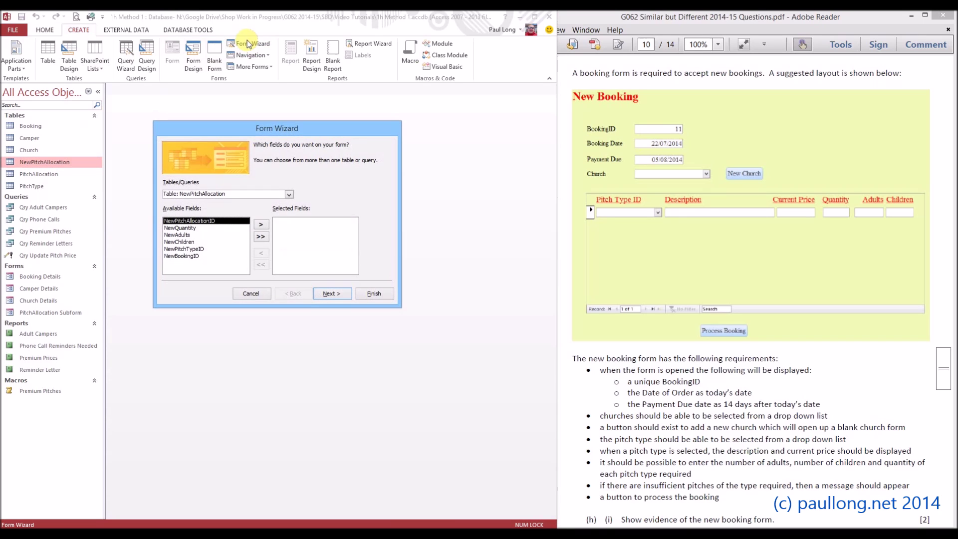
left_click(289, 194)
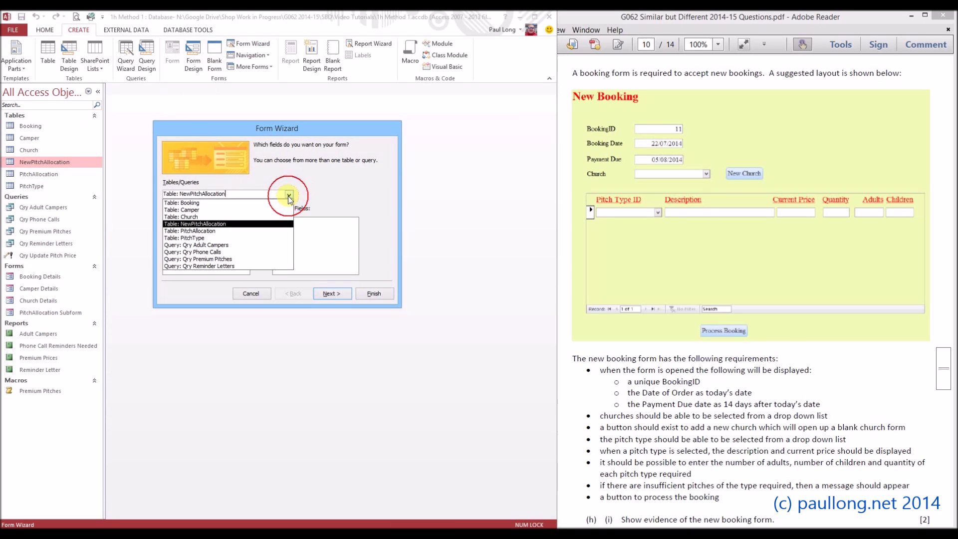
left_click(214, 204)
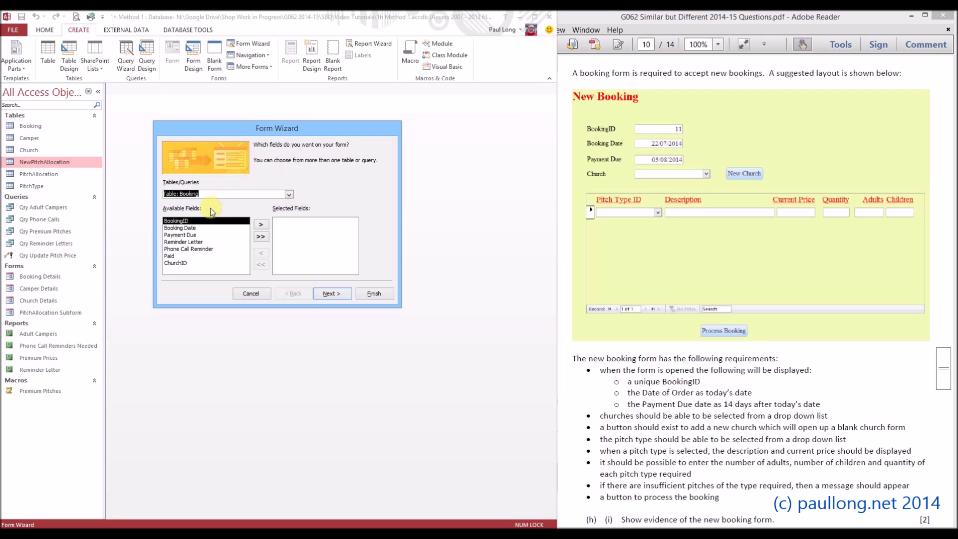
left_click(262, 225)
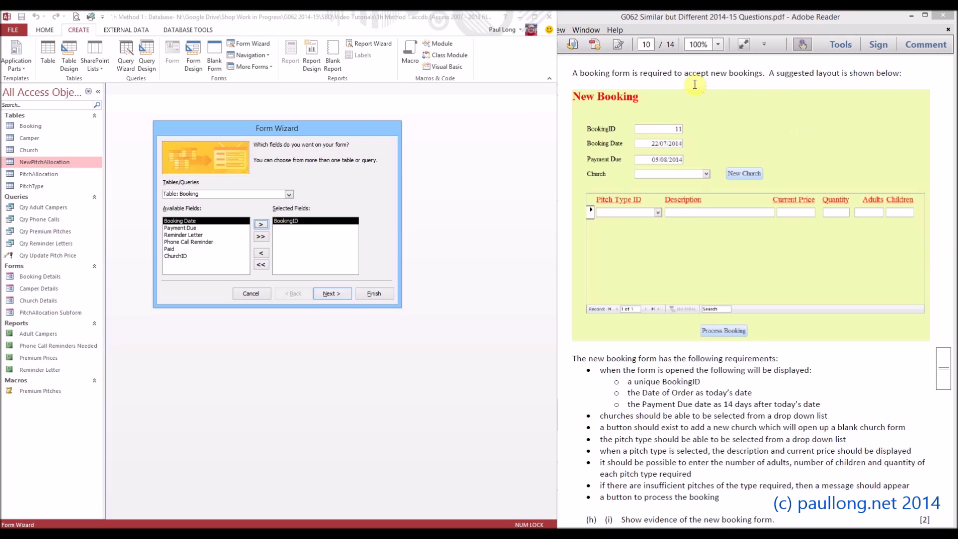
left_click(289, 194)
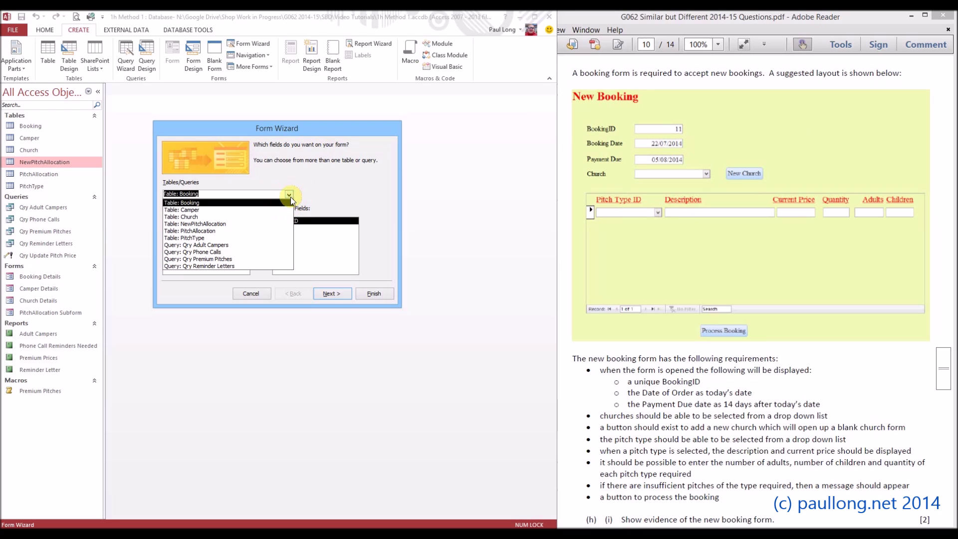
Step: Add all NewPitchAllocation table fields, then remove NewPitchAllocationID from the selection
left_click(246, 224)
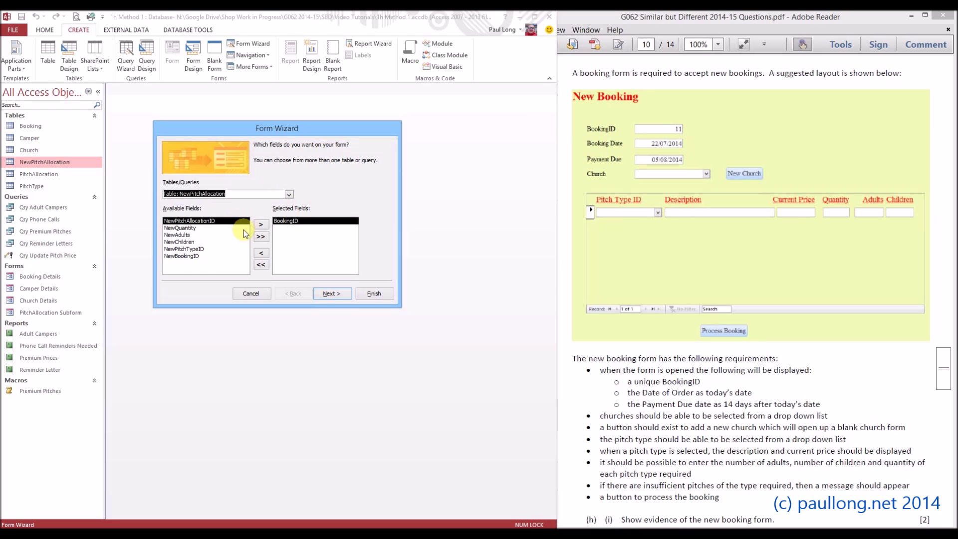
left_click(193, 229)
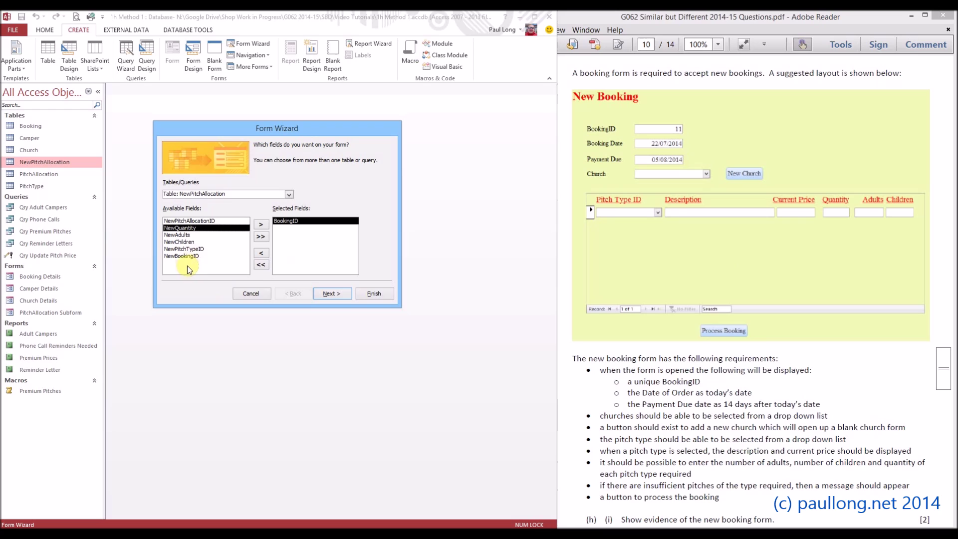
left_click(261, 237)
left_click(305, 228)
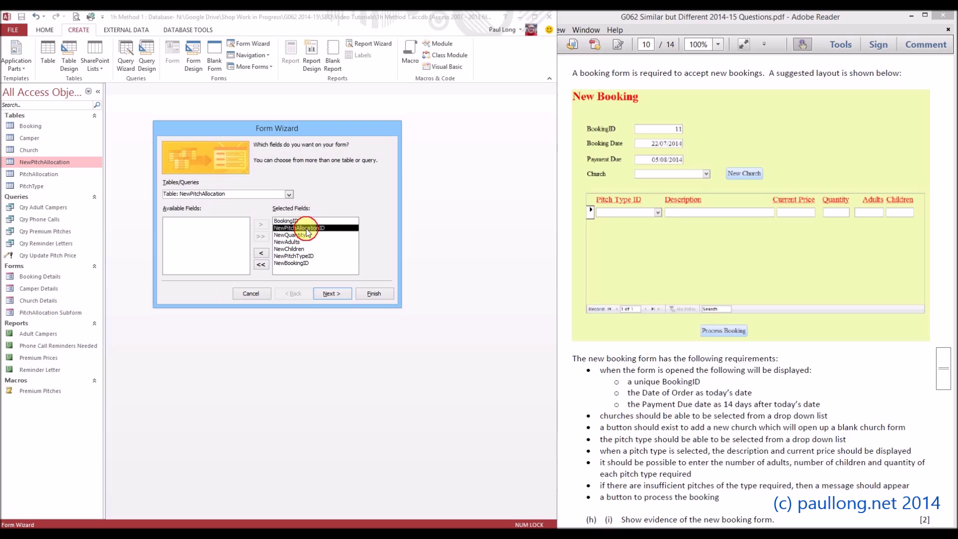
left_click(261, 253)
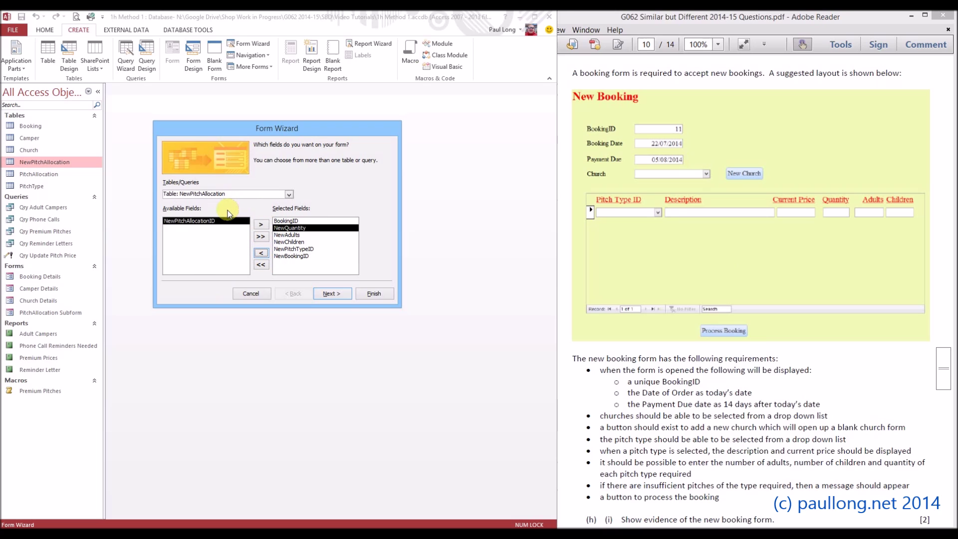
Step: Add Description, CurrentPrice and PitchesRemaining from the PitchType table to the selected fields
left_click(289, 194)
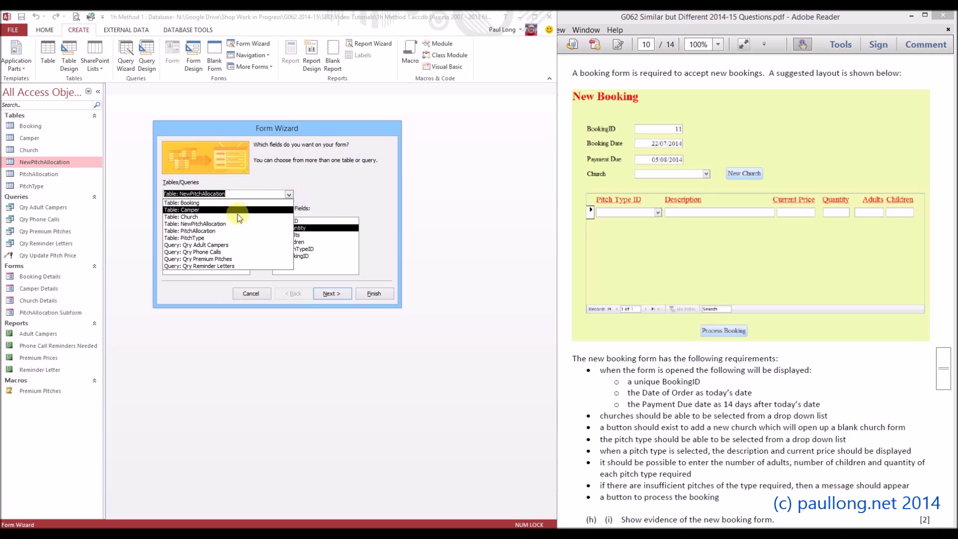
left_click(209, 238)
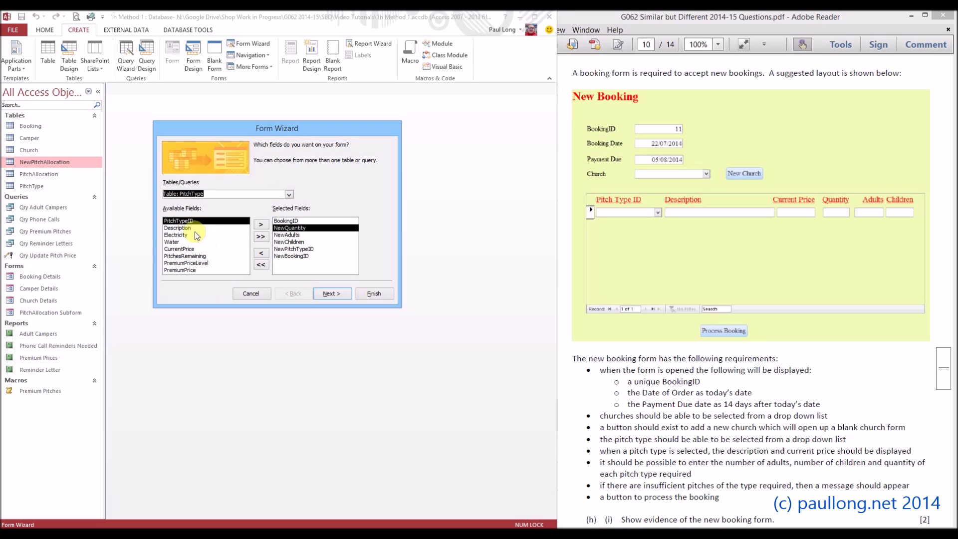
left_click(195, 228)
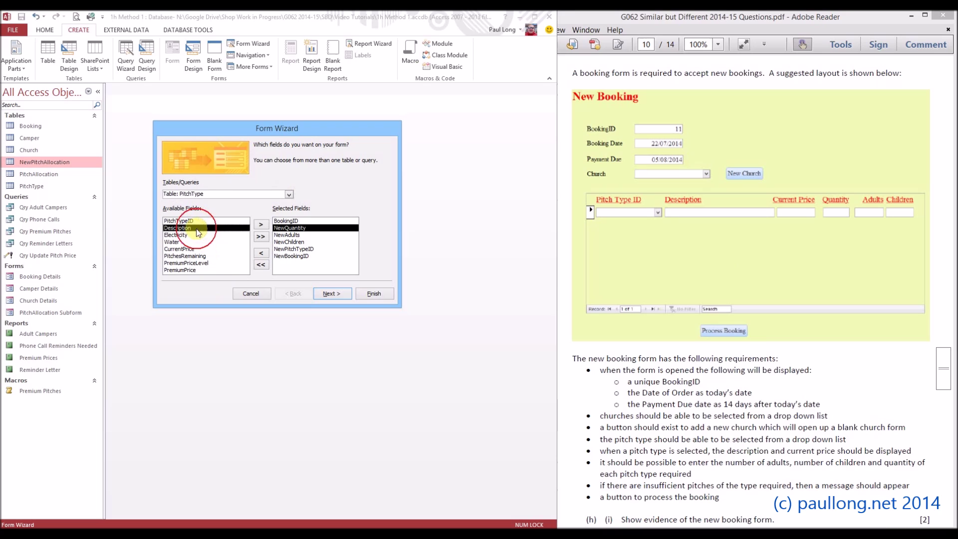
left_click(262, 225)
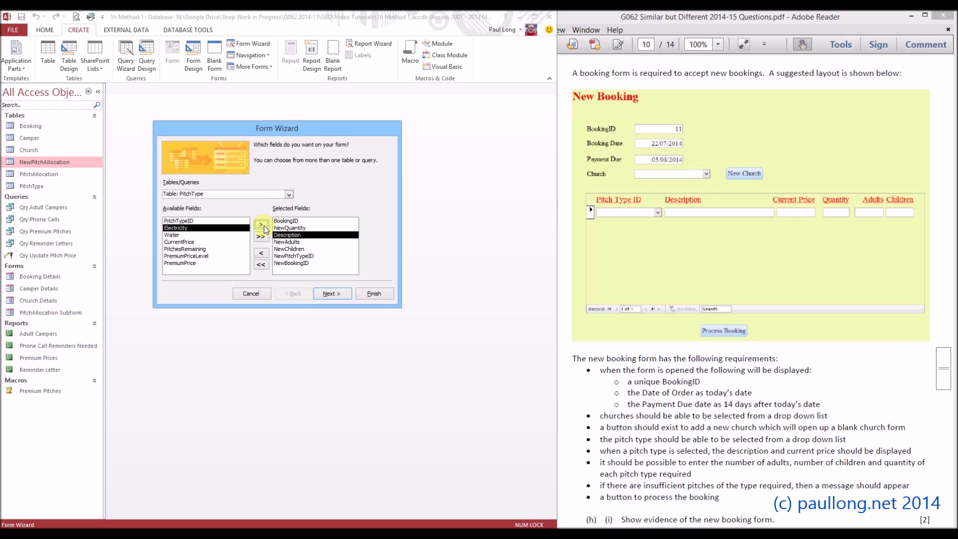
left_click(195, 243)
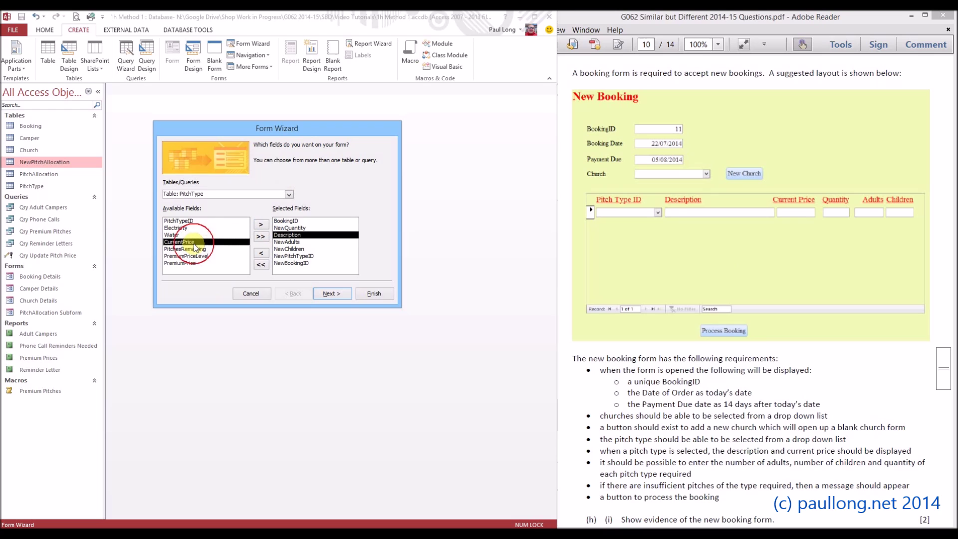
left_click(260, 227)
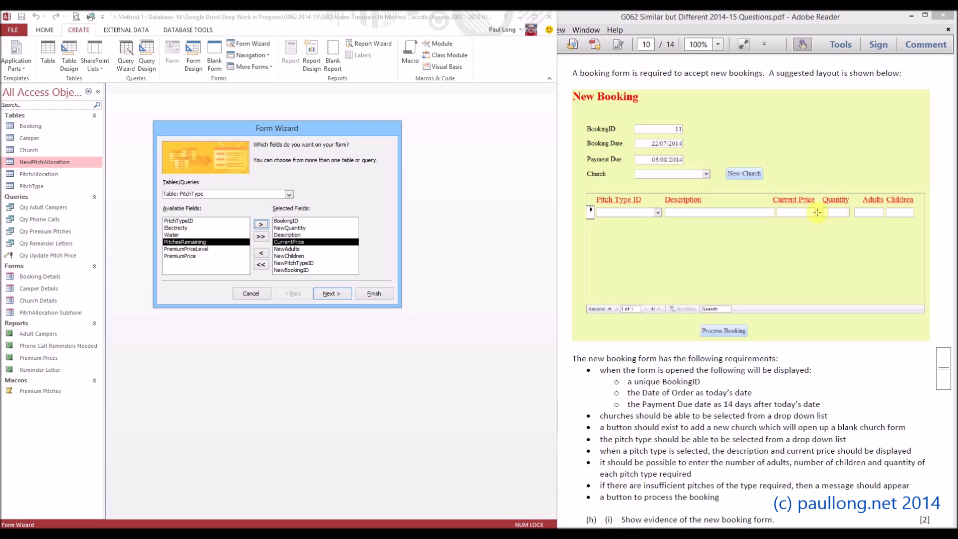
left_click(260, 225)
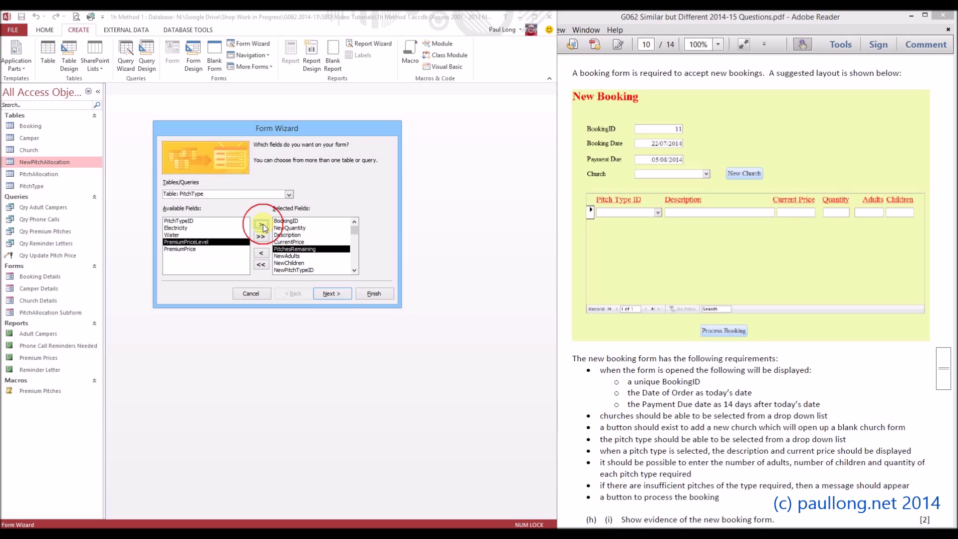
left_click(334, 294)
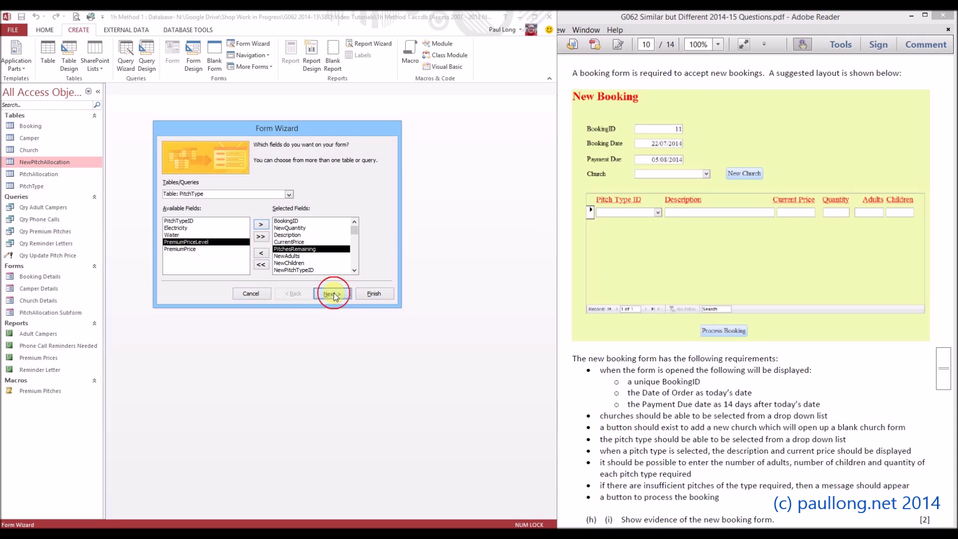
Step: View the data by Booking as a form with a tabular-layout subform
left_click(333, 294)
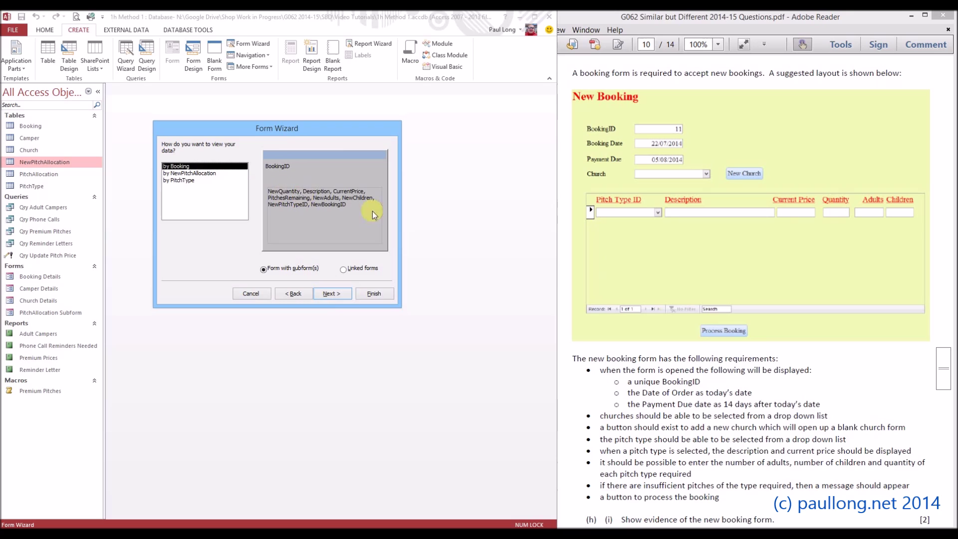
left_click(340, 294)
left_click(304, 159)
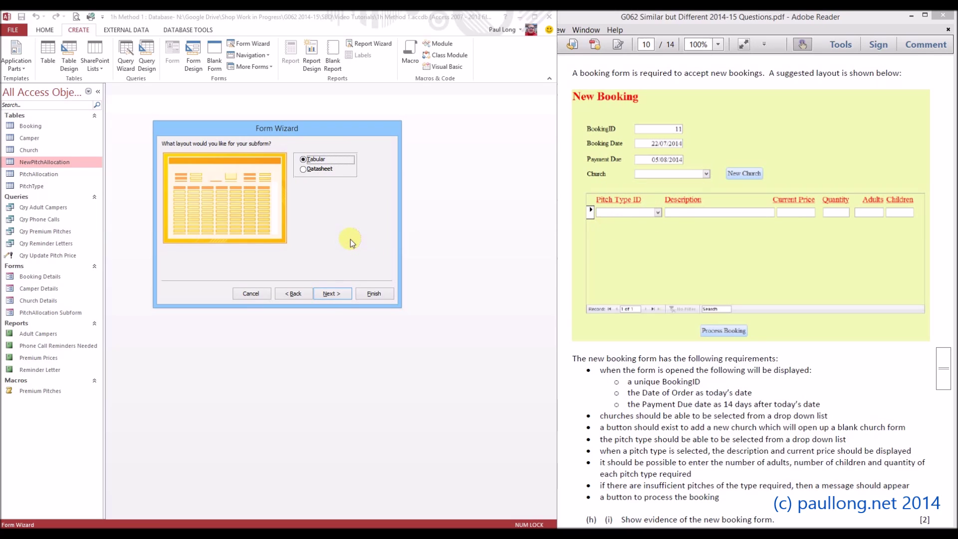
Step: Title the main form 'New Booking' and finish the wizard
left_click(337, 295)
left_click_drag(300, 156, 249, 156)
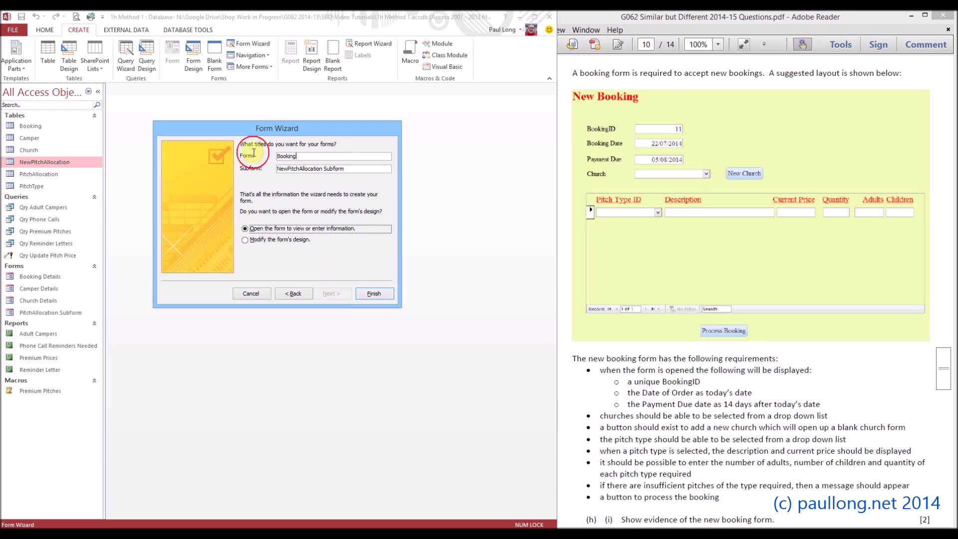
type("New Booking")
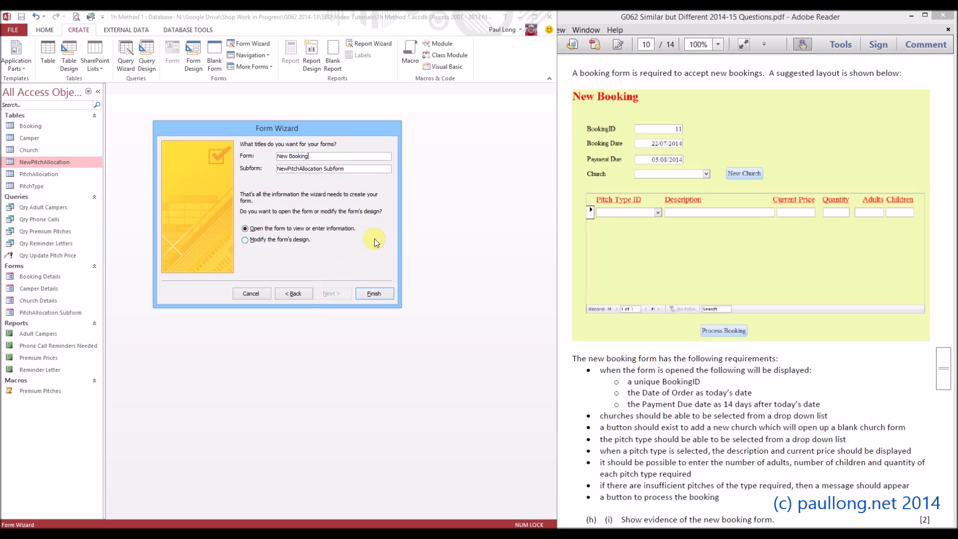
left_click(367, 293)
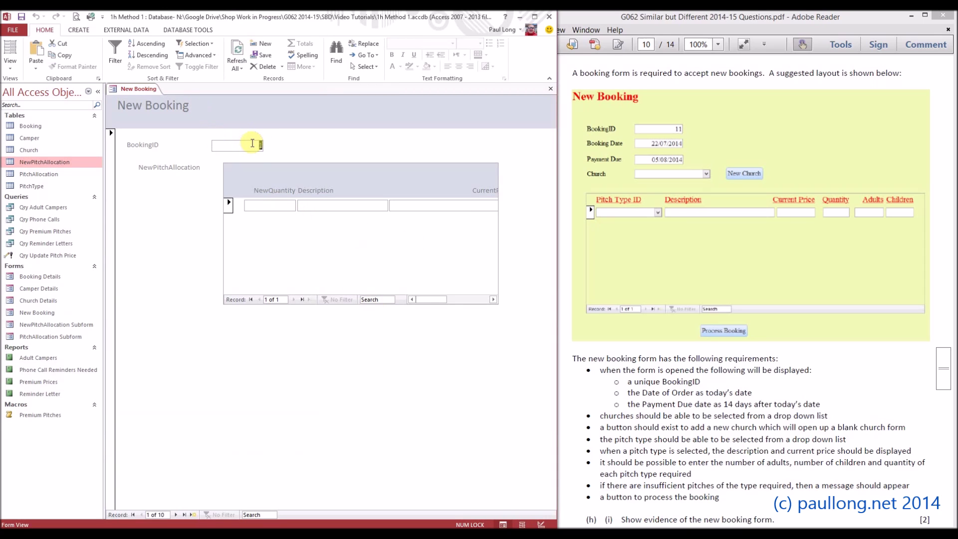
Step: Switch the New Booking form to Design View and select the BookingID text box
left_click(10, 63)
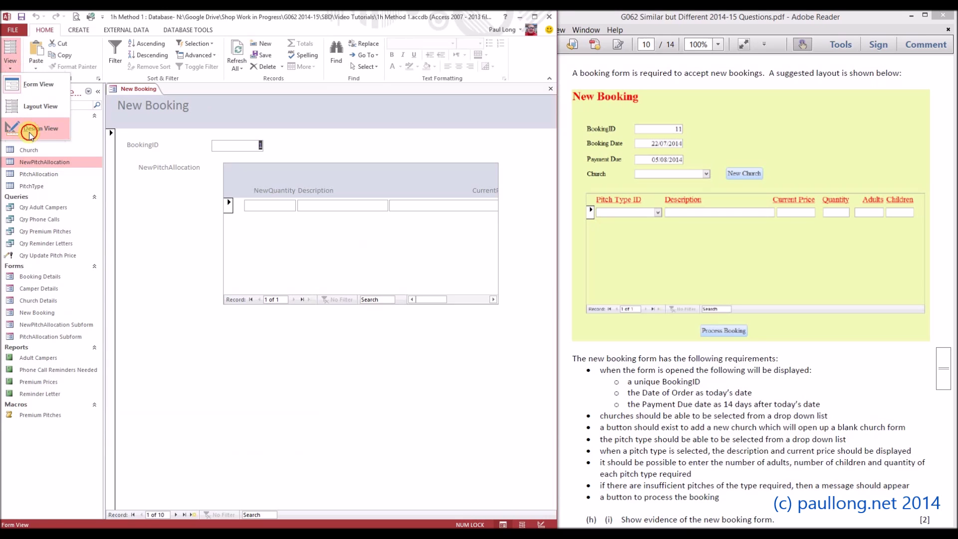
left_click(26, 128)
left_click(236, 184)
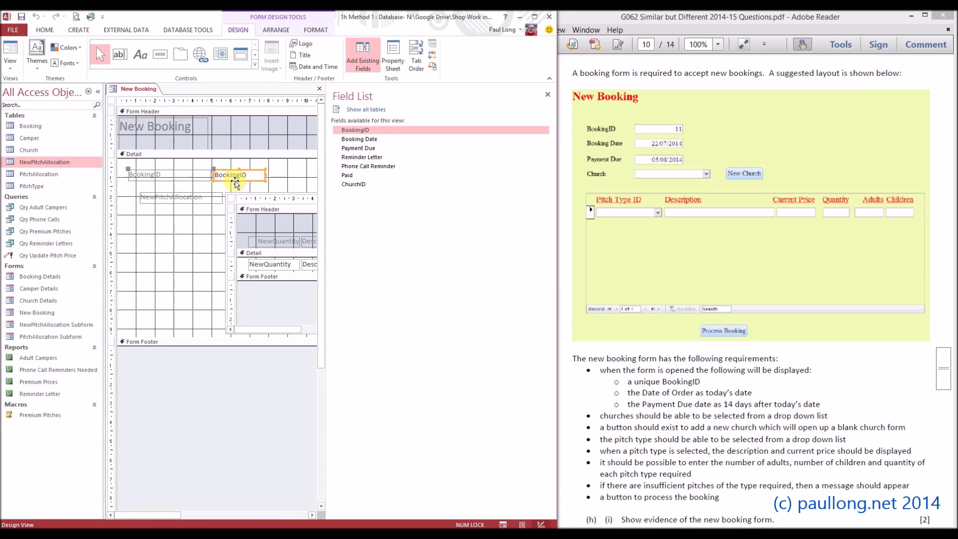
Step: Delete the BookingID text box and its label, then close the Field List
key("Delete")
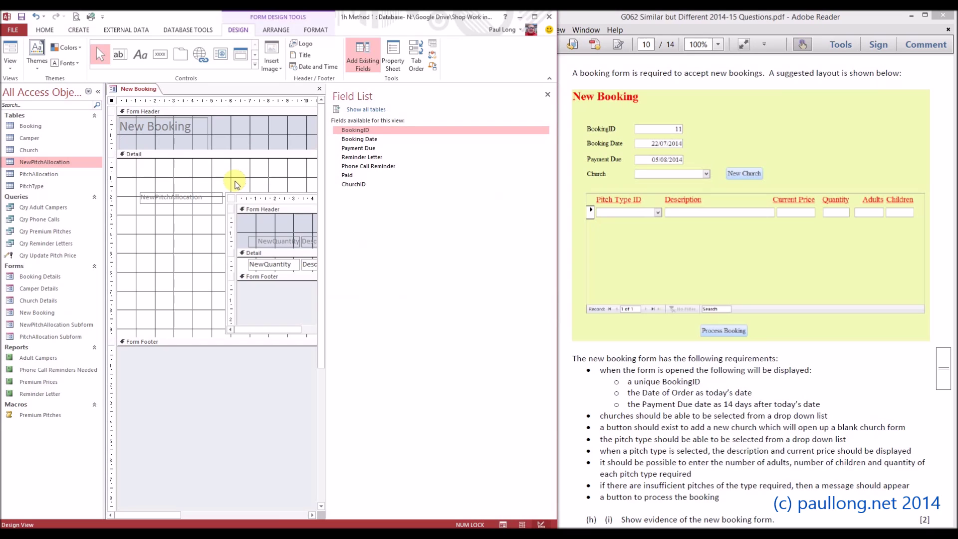
left_click(548, 95)
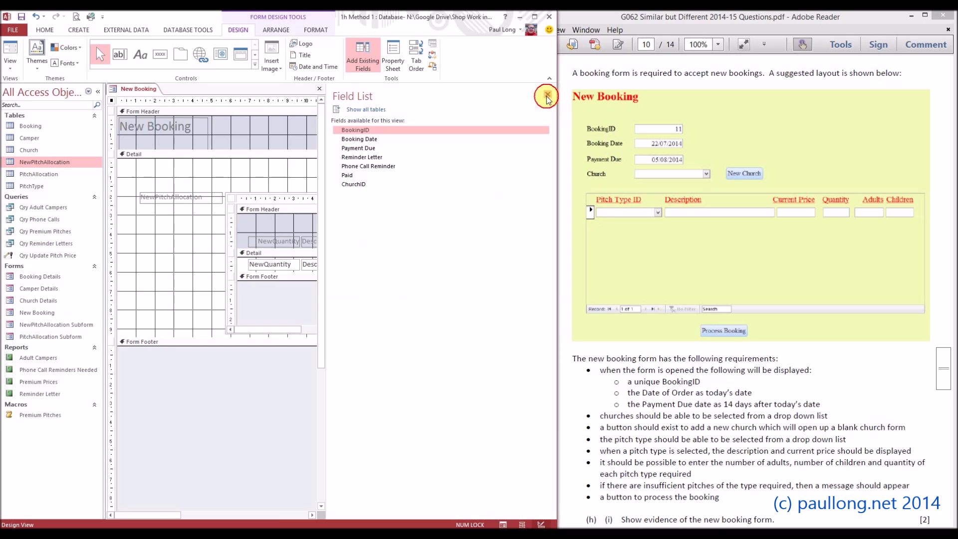